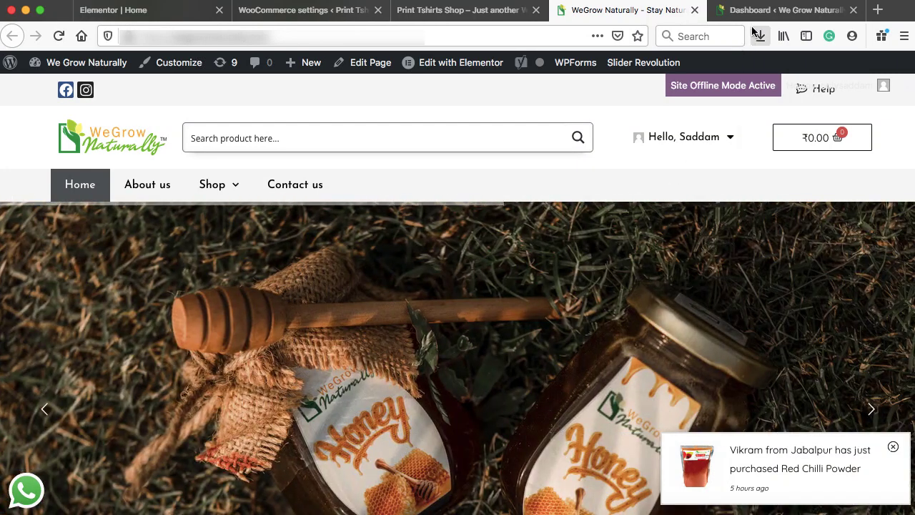
# - Open the page for adding new plugins in the We Grow Naturally WordPress dashboard
pyautogui.click(758, 10)
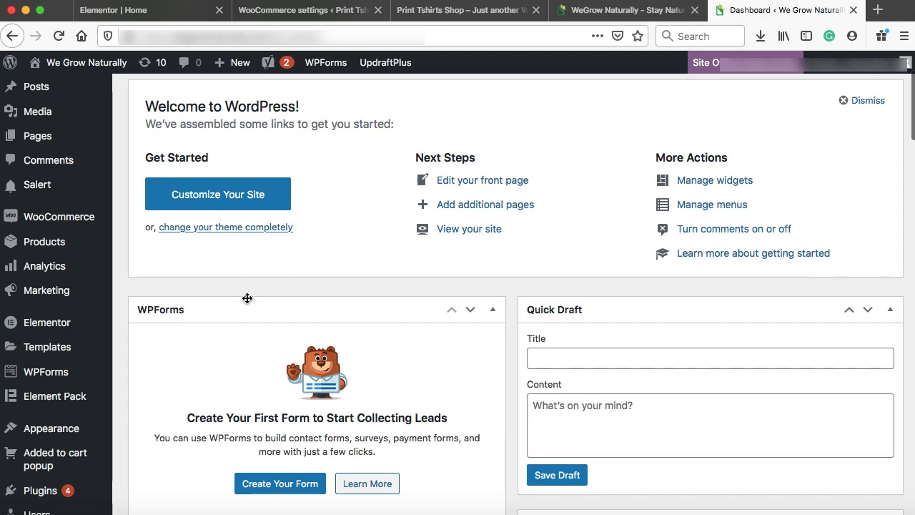
pyautogui.scroll(-5, 247, 298)
pyautogui.moveTo(80, 334)
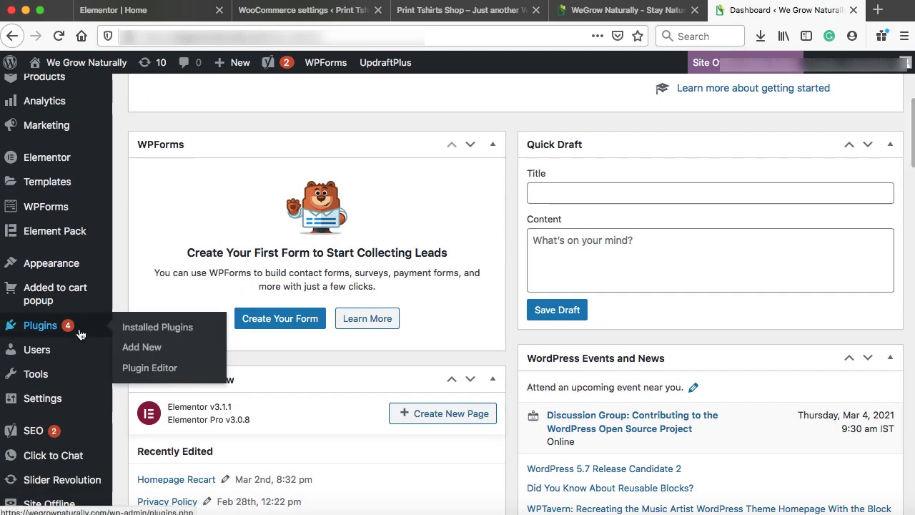
pyautogui.click(133, 349)
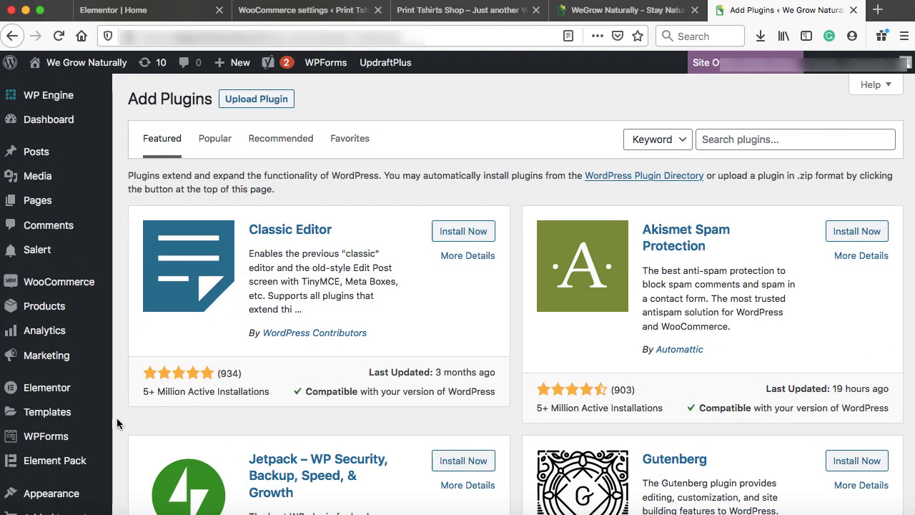
# - Search wpscratch.com in a new tab for "yith woocommerce tracking" and check the price of YITH WooCommerce Order Tracking Premium
pyautogui.click(879, 8)
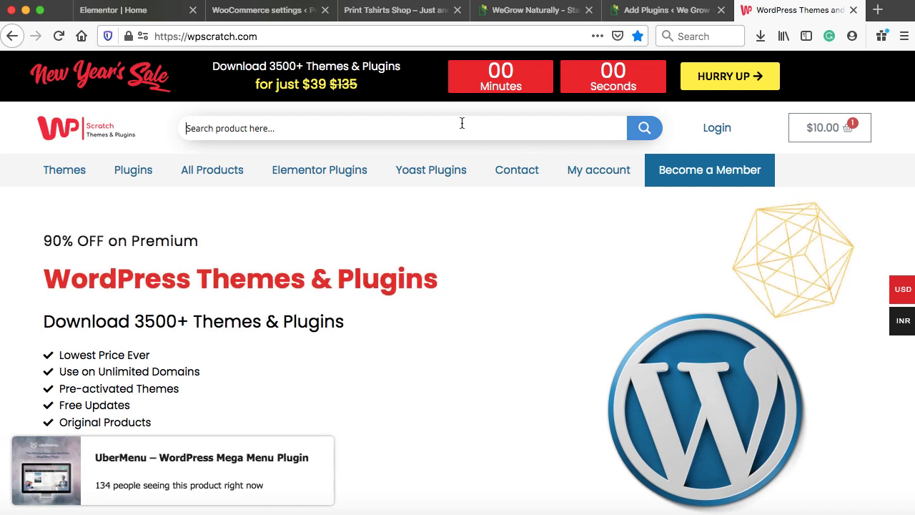
pyautogui.write('yith')
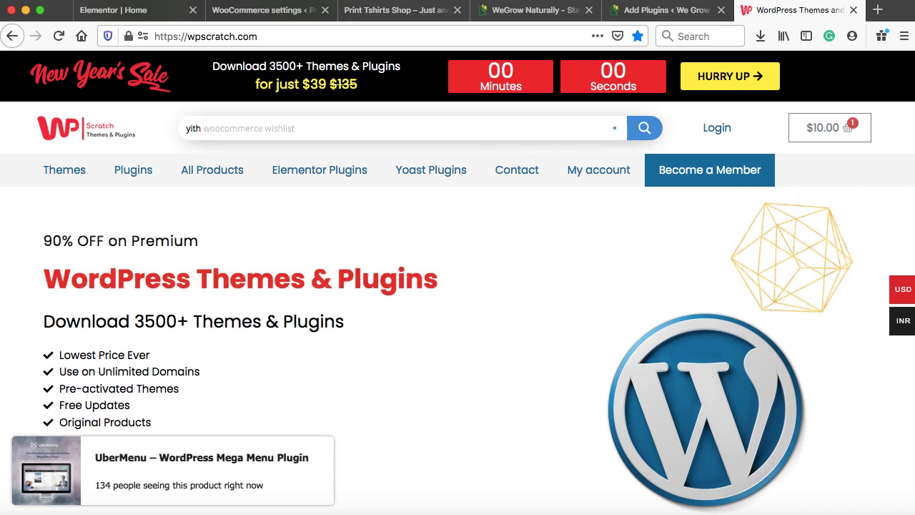
pyautogui.write(' woocommerce tracking')
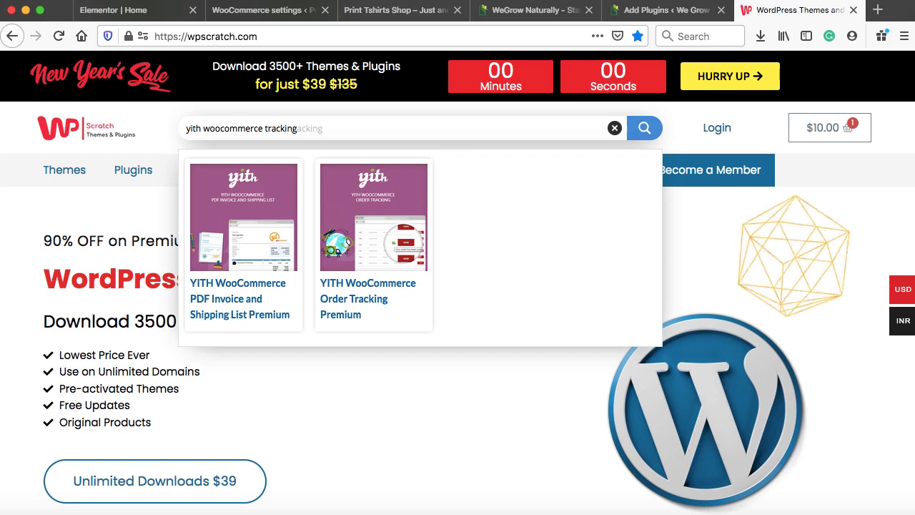
pyautogui.click(364, 303)
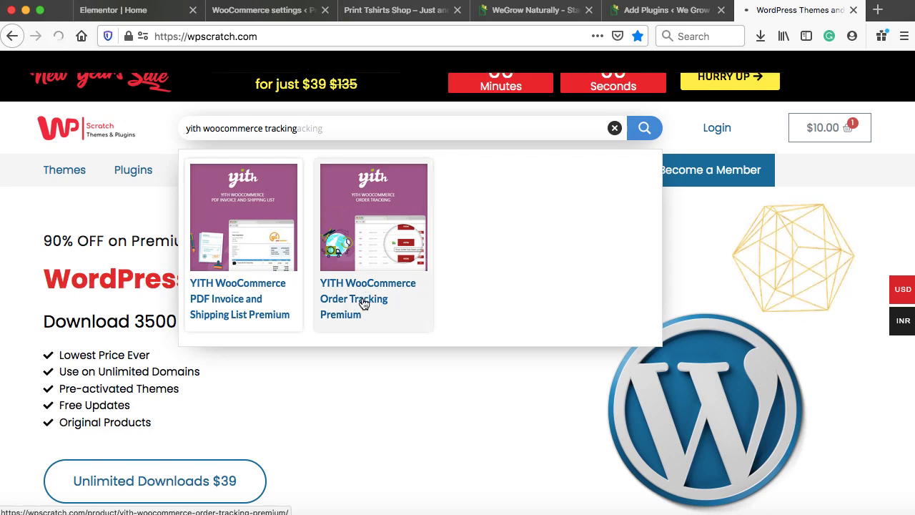
pyautogui.scroll(-1, 429, 321)
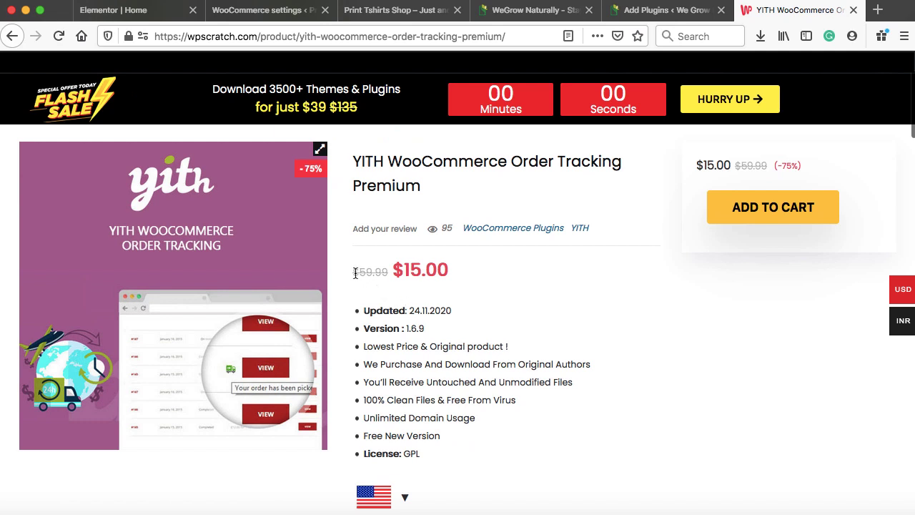
pyautogui.moveTo(356, 273); pyautogui.dragTo(423, 270)
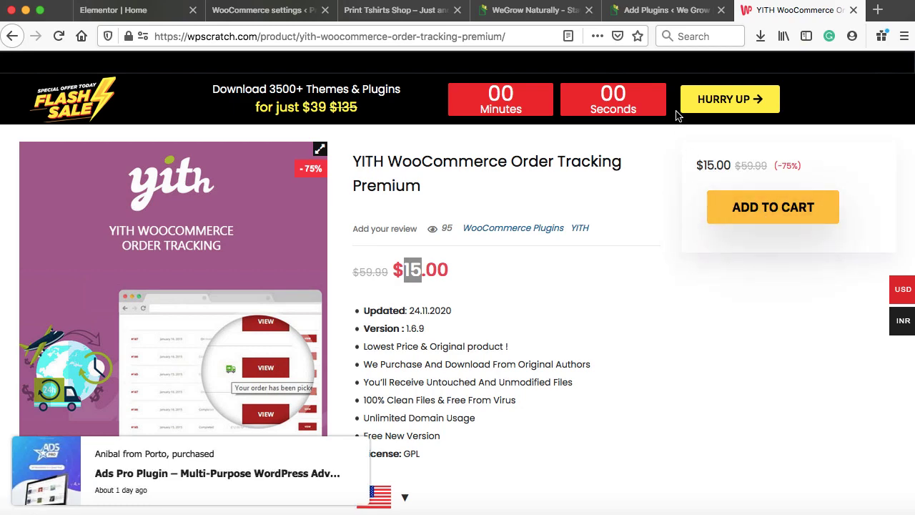
# - Upload yith-woocommerce-order-tracking-premium.1.6.9.zip to the We Grow Naturally site, then install and activate the plugin
pyautogui.click(660, 11)
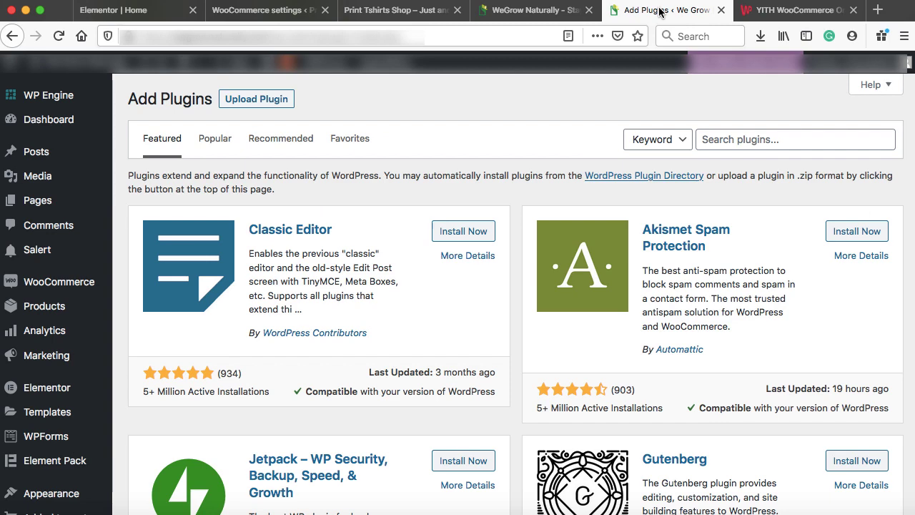
pyautogui.click(254, 99)
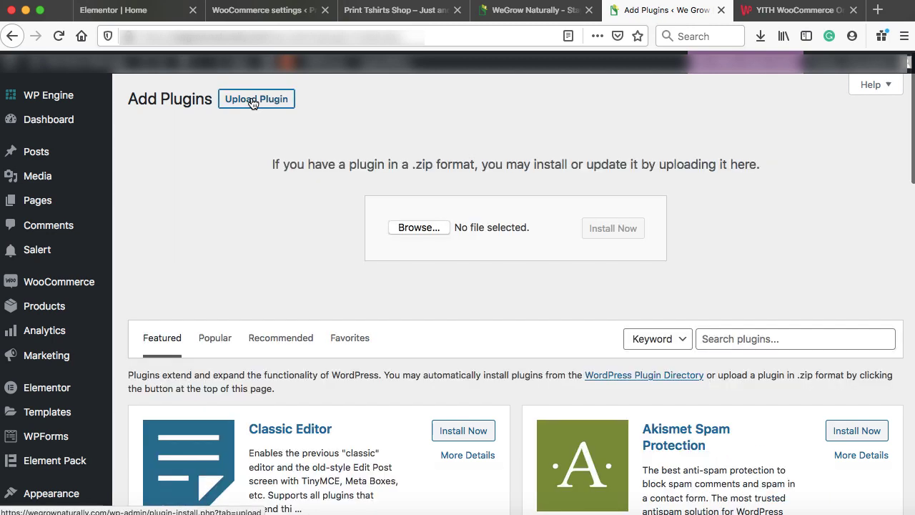
pyautogui.click(418, 228)
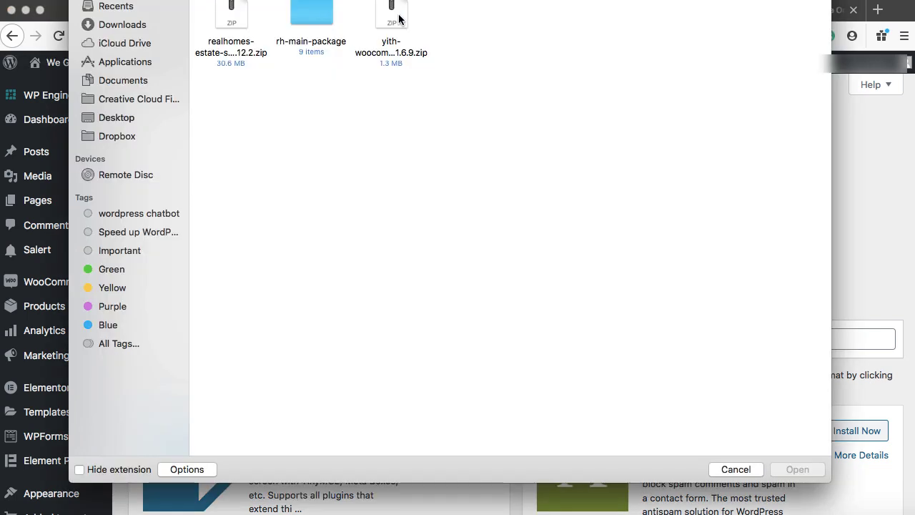
pyautogui.click(399, 20)
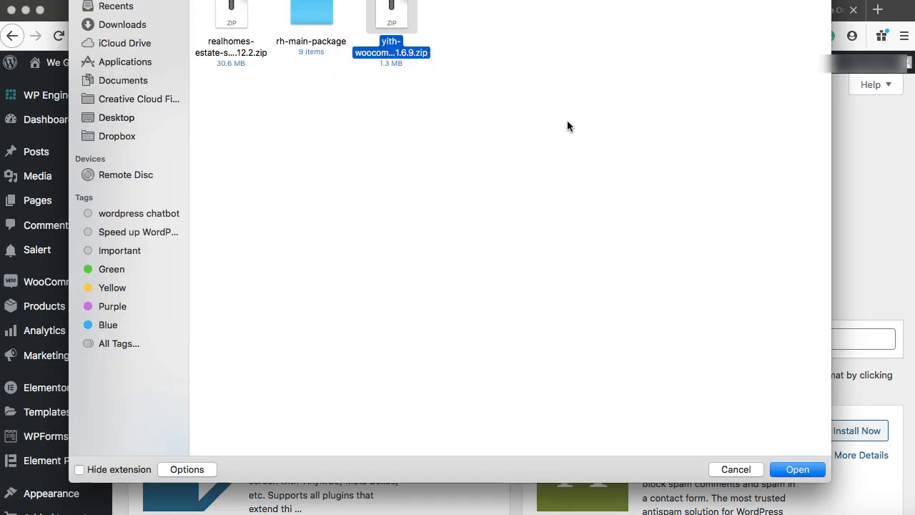
pyautogui.click(798, 470)
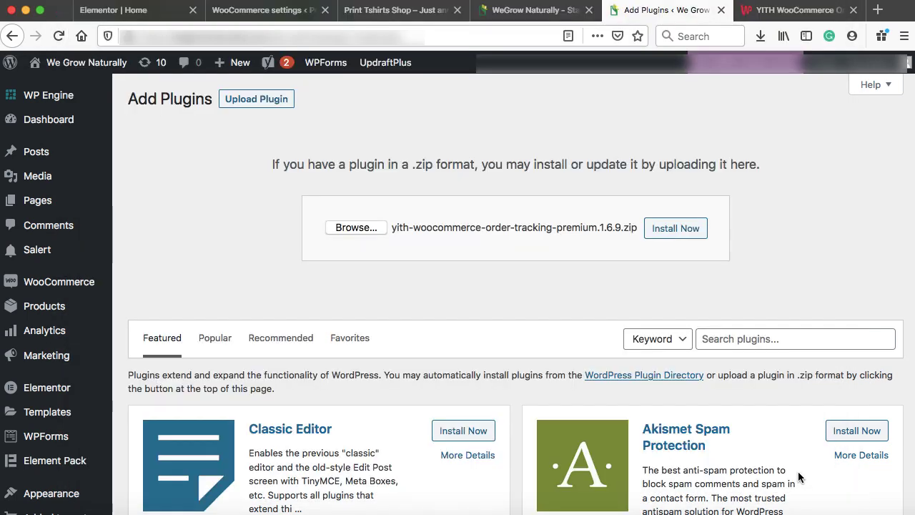
pyautogui.click(671, 227)
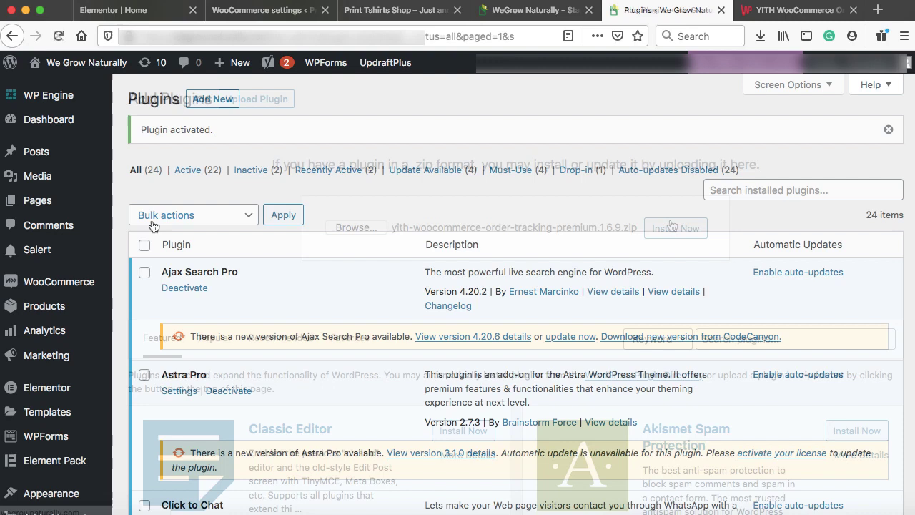
# - Open the list of supported carriers in the YITH Order Tracking settings
pyautogui.scroll(-1, 152, 226)
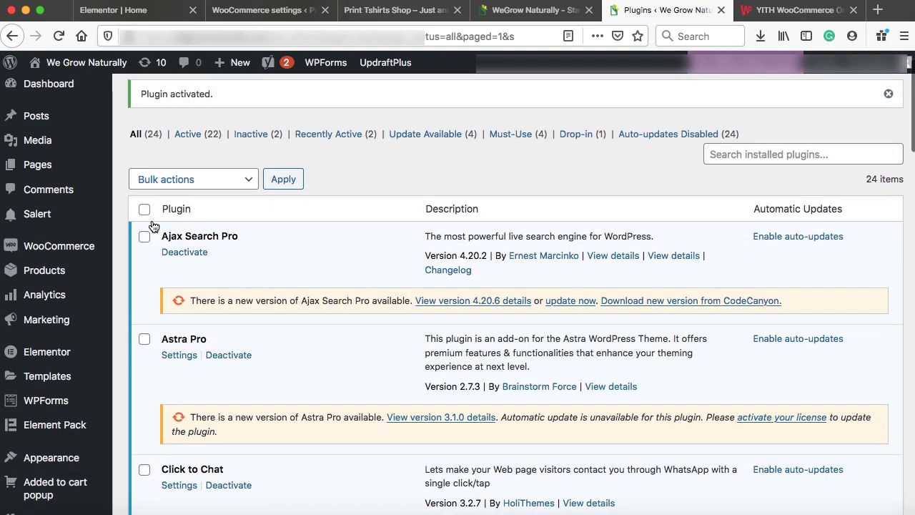
pyautogui.scroll(1, 153, 226)
pyautogui.scroll(-5, 153, 226)
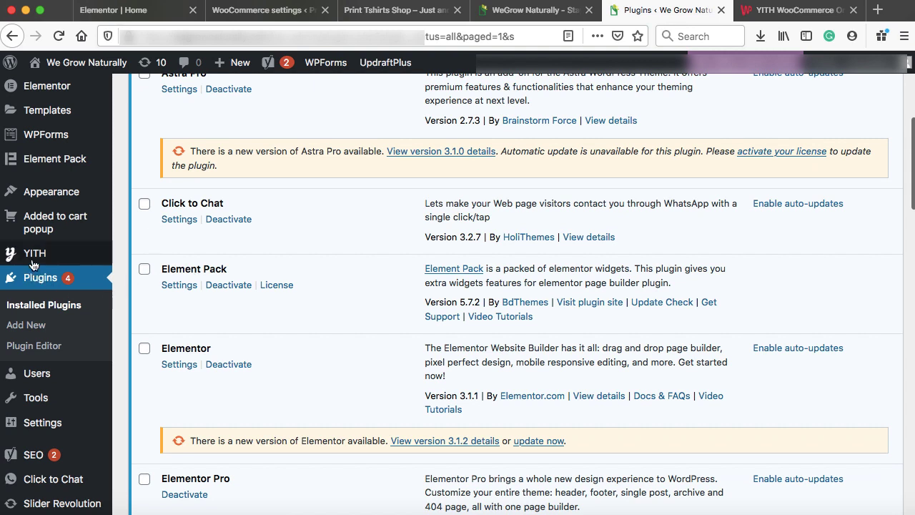
pyautogui.moveTo(70, 258)
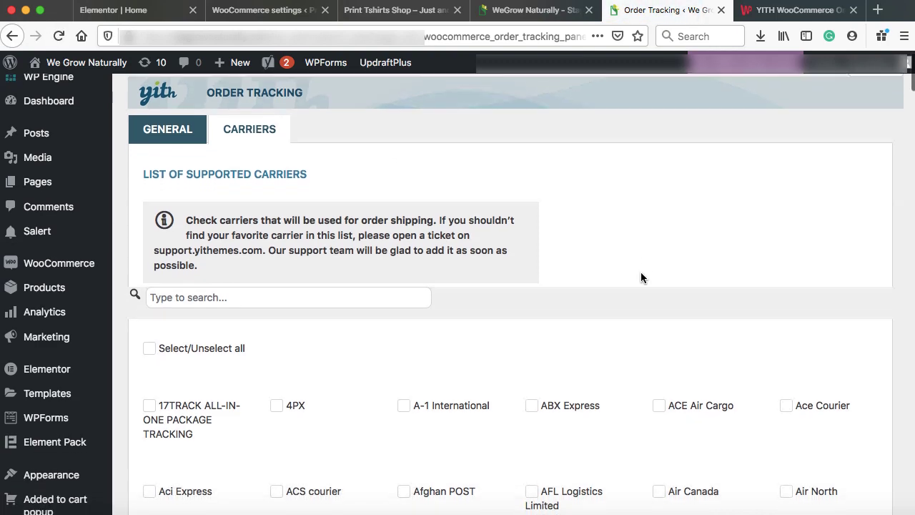
# - Enable Blue Dart and FEDEX in the list of supported carriers and save the changes
pyautogui.scroll(-3, 641, 275)
pyautogui.scroll(-5, 640, 277)
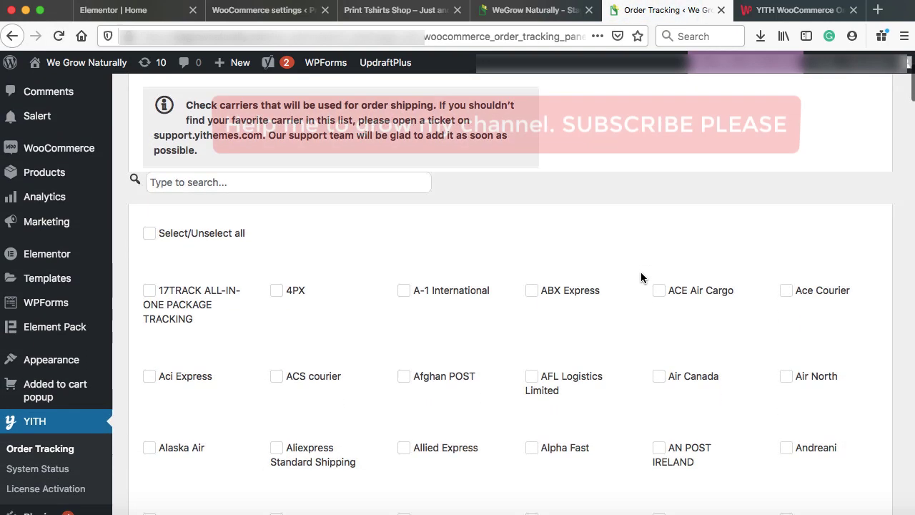
pyautogui.scroll(-4, 641, 277)
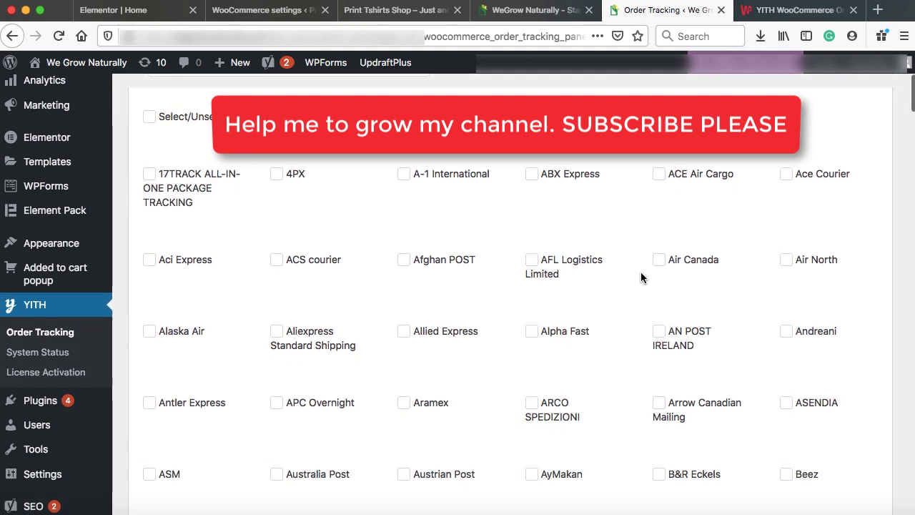
pyautogui.scroll(-6, 641, 278)
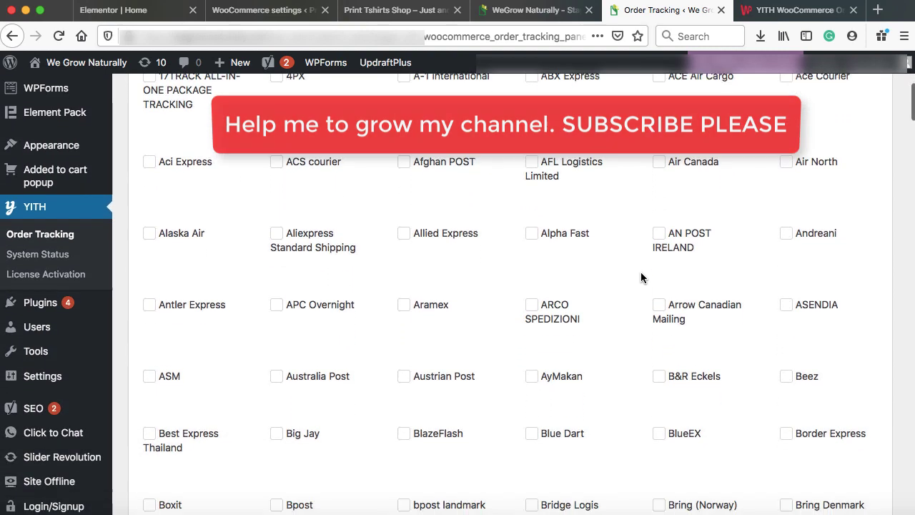
pyautogui.scroll(-4, 641, 278)
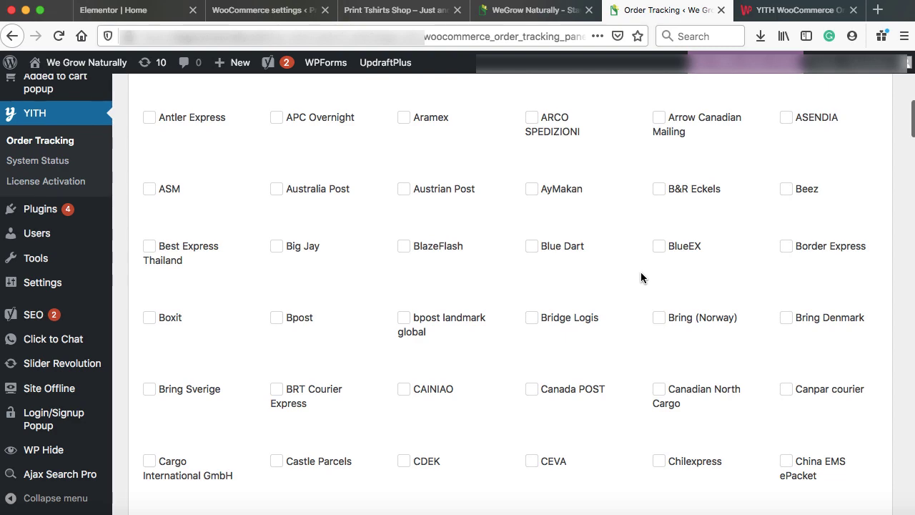
pyautogui.click(534, 248)
pyautogui.scroll(-15, 628, 315)
pyautogui.scroll(-20, 628, 315)
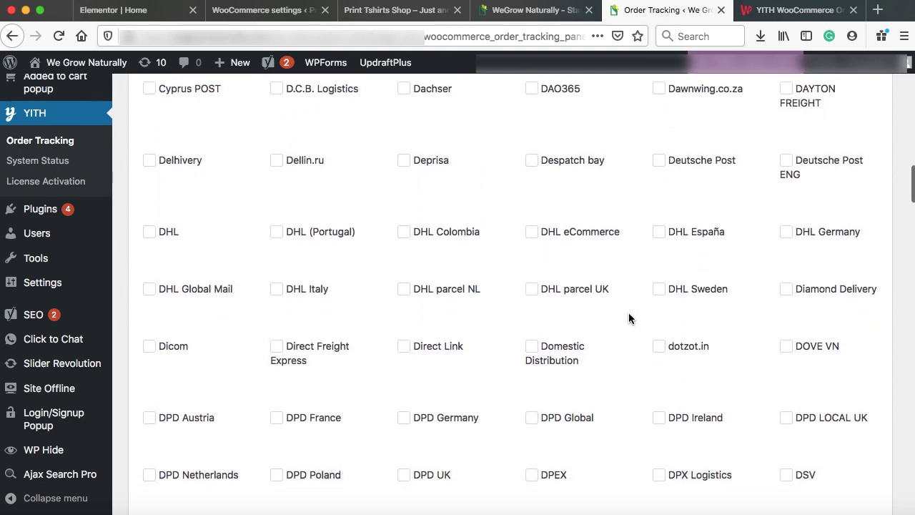
pyautogui.click(533, 378)
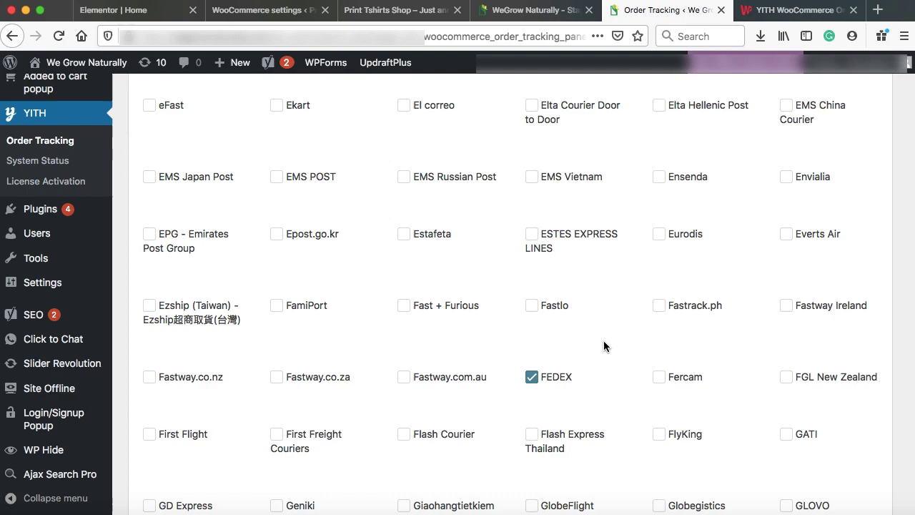
pyautogui.scroll(-20, 605, 343)
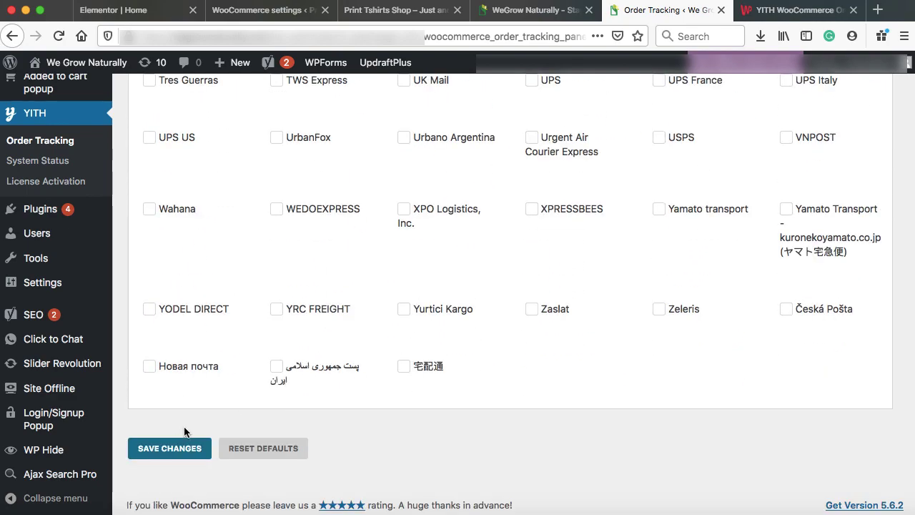
pyautogui.click(175, 447)
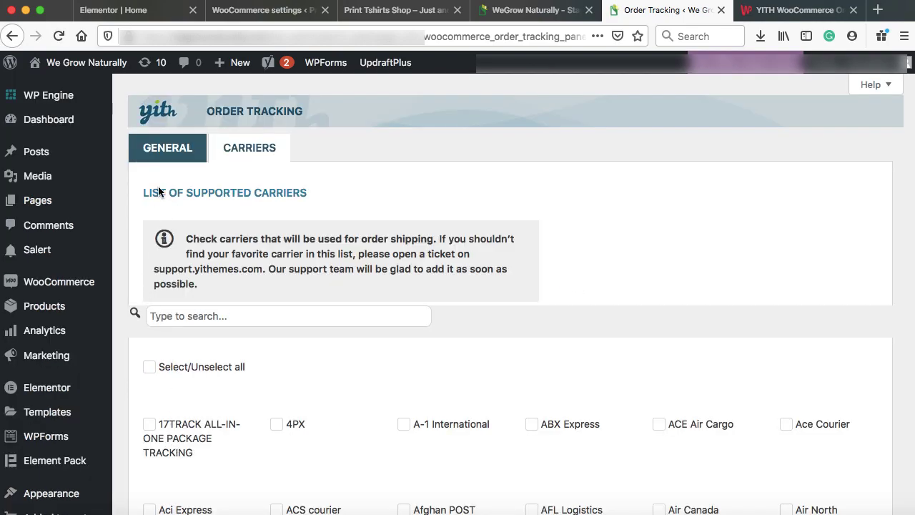
# - Set FEDEX as the default carrier name in the general order tracking settings
pyautogui.click(165, 148)
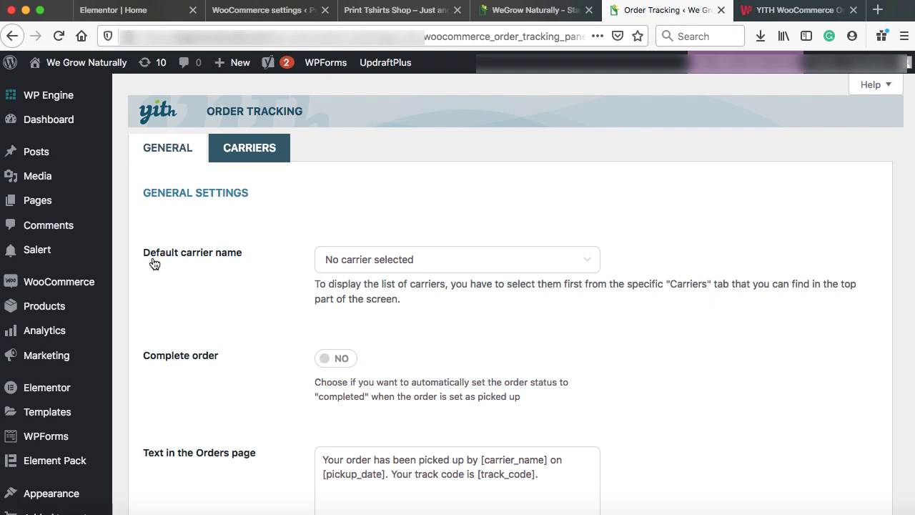
pyautogui.click(360, 259)
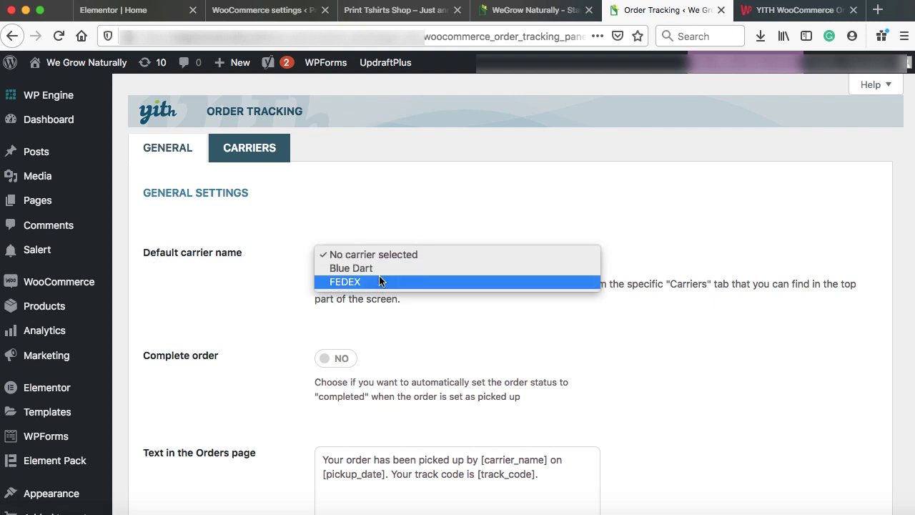
pyautogui.click(375, 279)
# - Turn on tracking info in the order list and save the general order tracking settings
pyautogui.scroll(-5, 280, 313)
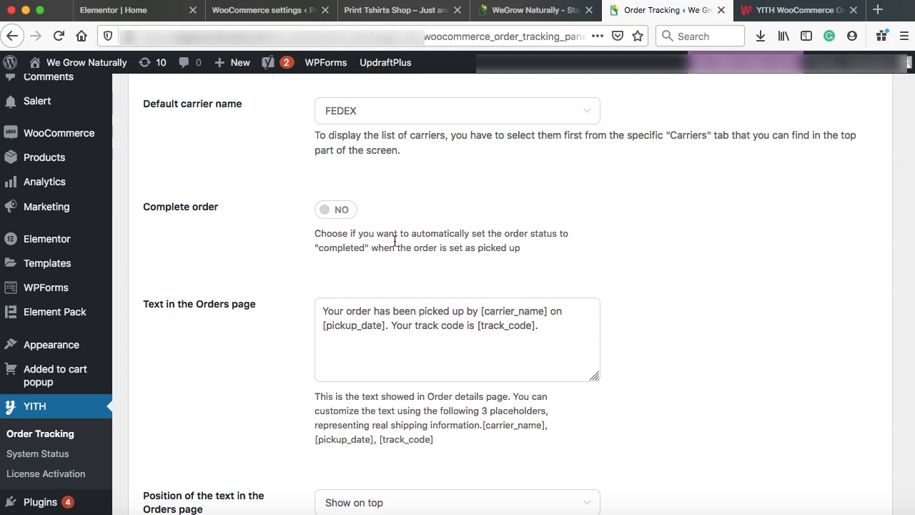
pyautogui.scroll(-3, 395, 241)
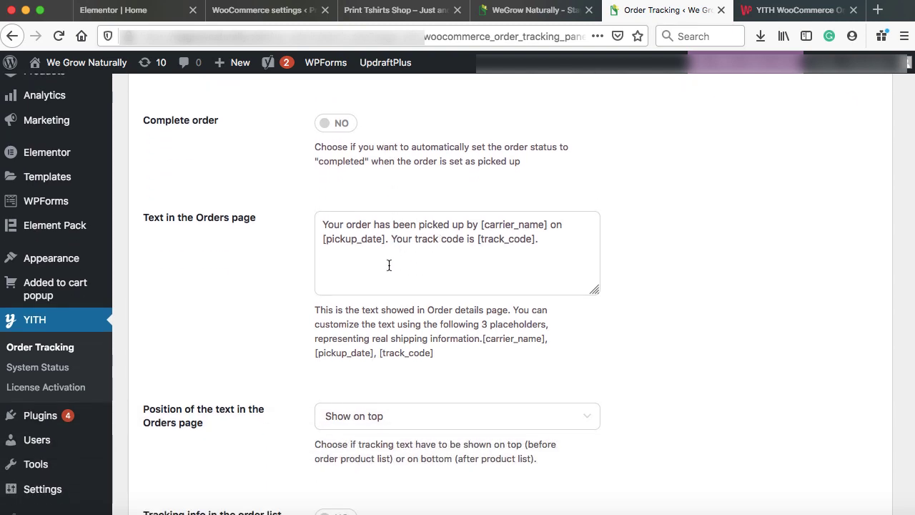
pyautogui.scroll(-9, 287, 268)
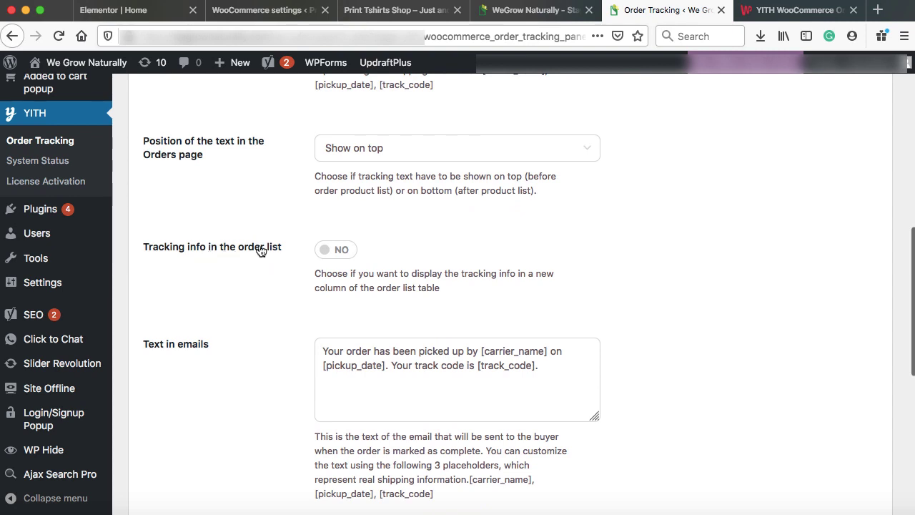
pyautogui.click(340, 250)
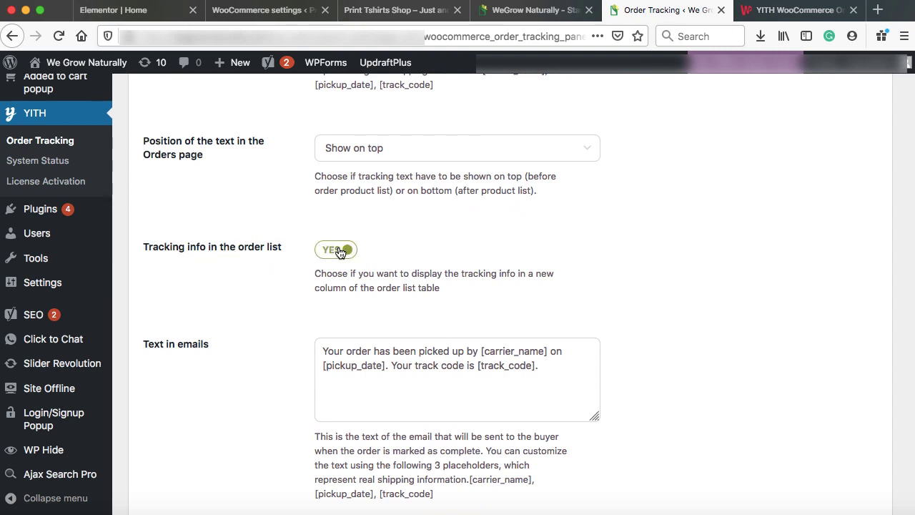
pyautogui.scroll(-3, 274, 308)
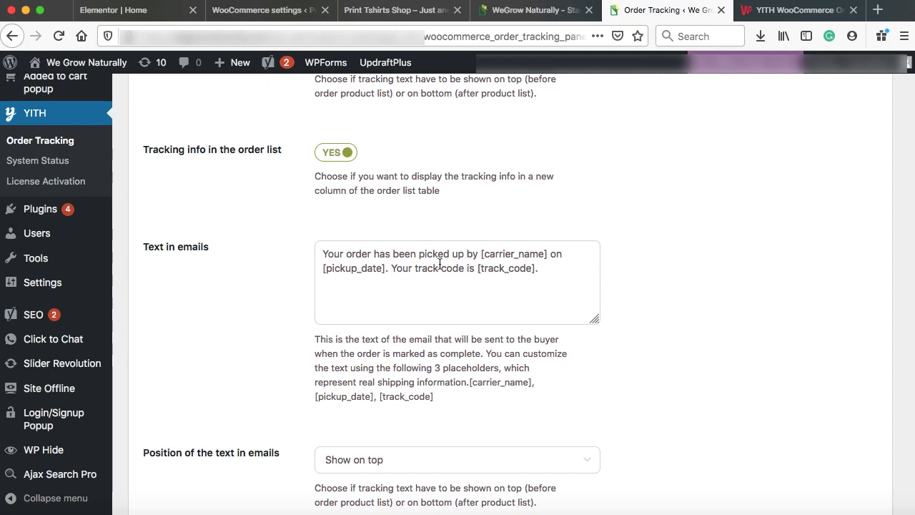
pyautogui.scroll(-8, 258, 366)
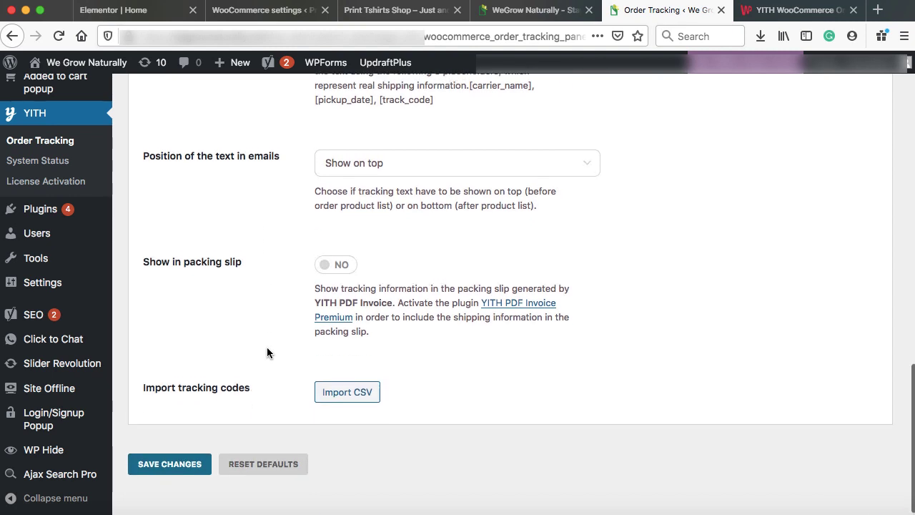
pyautogui.click(175, 459)
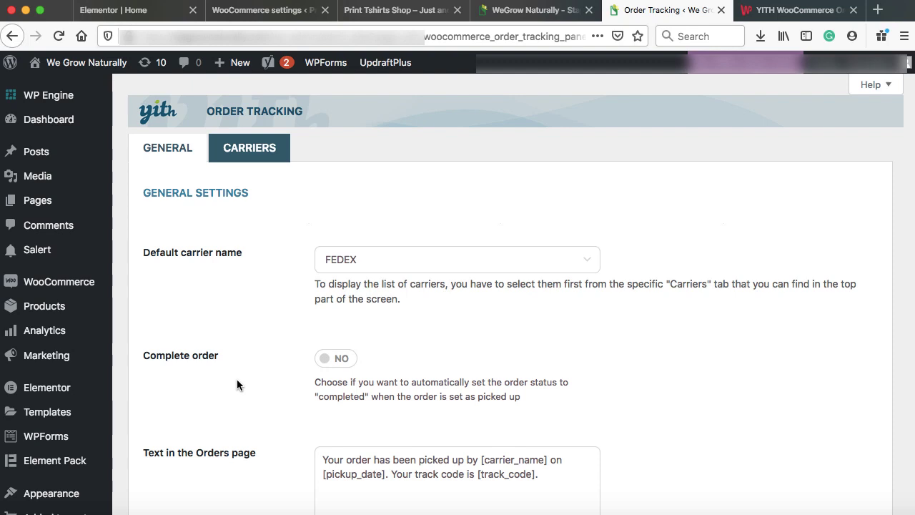
# - Switch to the WeGrow Naturally storefront and add 100 packs of 500 grams Sooji from the Cereals category to the cart
pyautogui.click(521, 13)
pyautogui.moveTo(213, 184)
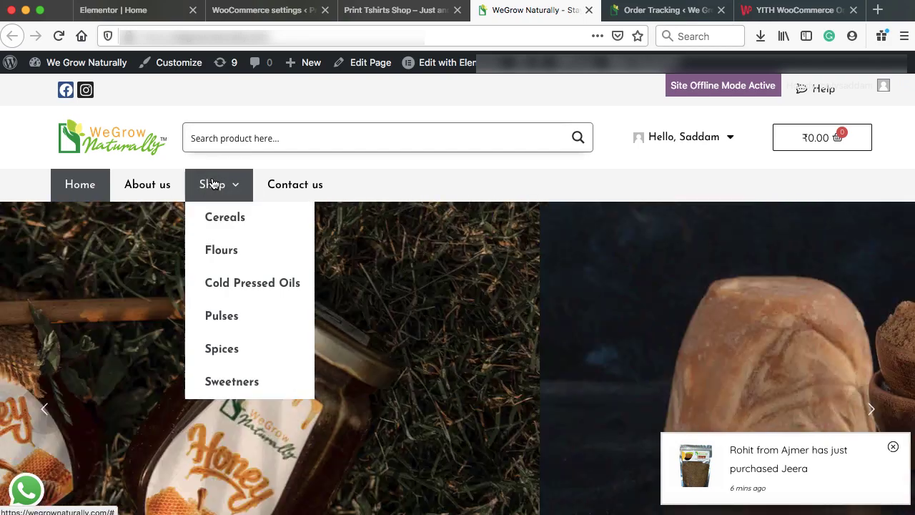
pyautogui.click(217, 217)
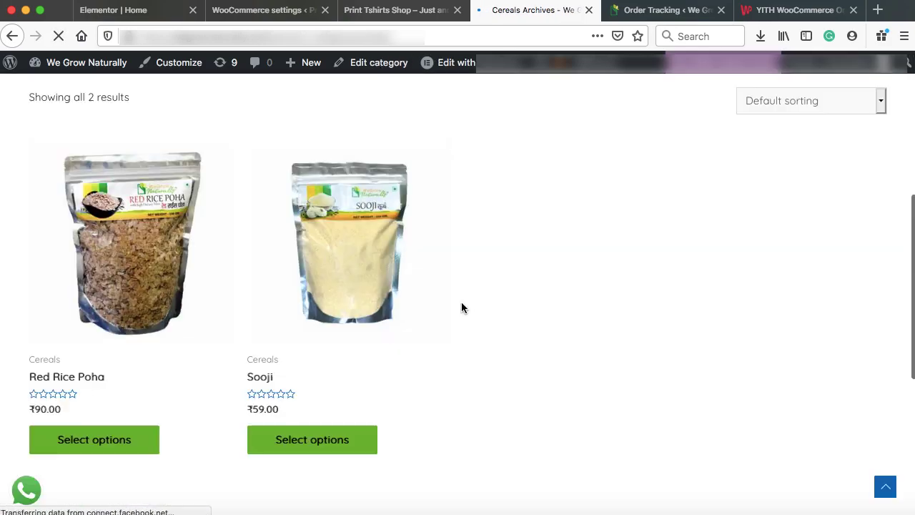
pyautogui.click(321, 439)
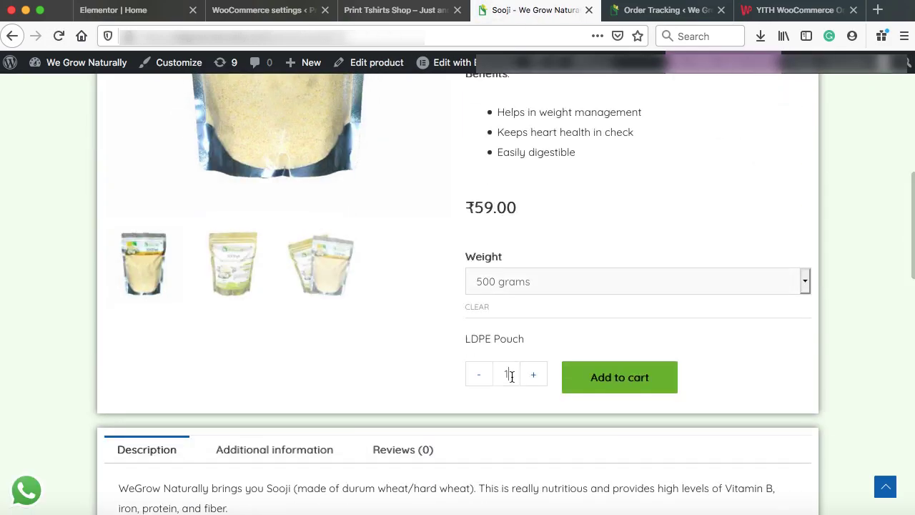
pyautogui.write('00')
pyautogui.click(597, 379)
# - Proceed to checkout, apply the previously used coupon code and place the order
pyautogui.click(419, 379)
pyautogui.click(236, 266)
pyautogui.write('sa')
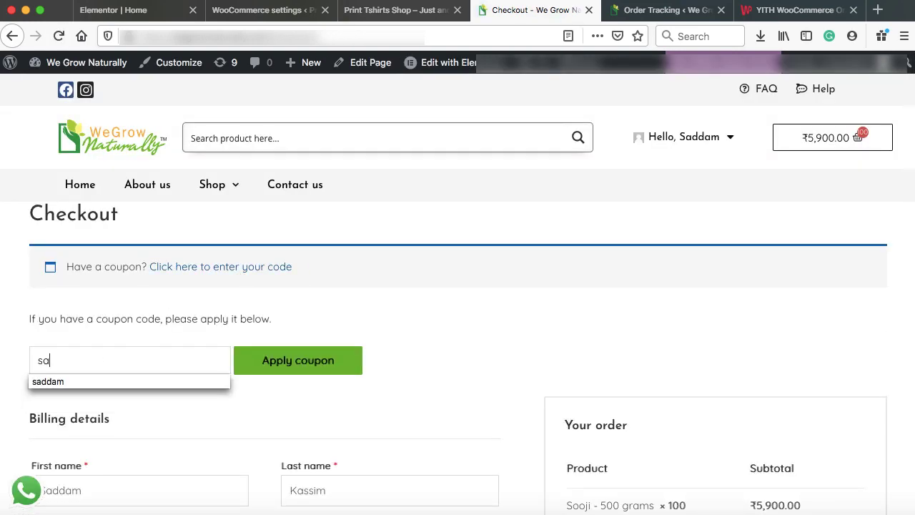
pyautogui.click(48, 381)
pyautogui.click(297, 360)
pyautogui.scroll(-10, 509, 352)
pyautogui.scroll(2, 509, 352)
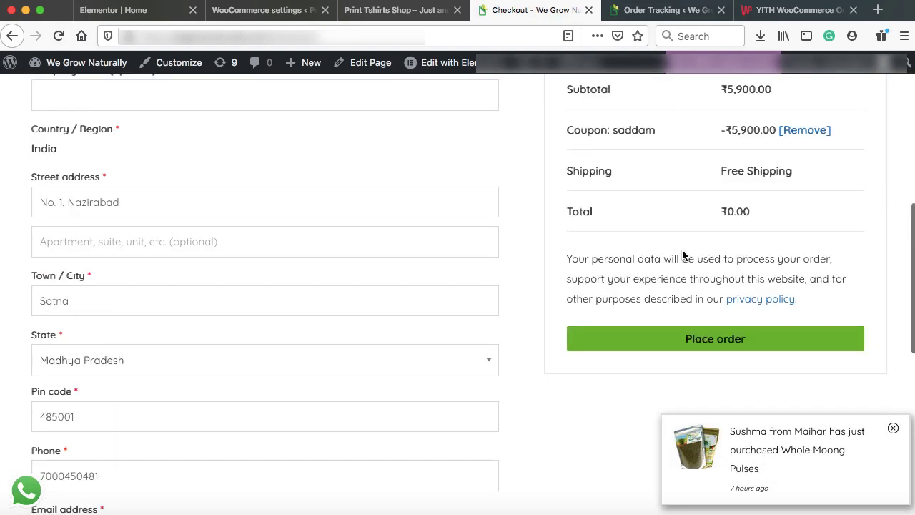
pyautogui.click(695, 339)
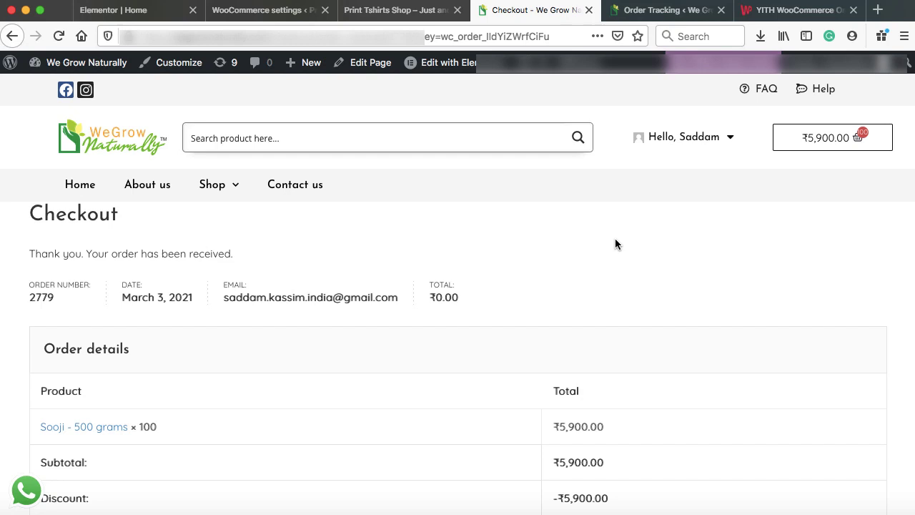
# - Return to the WordPress admin and open the newest order from the WooCommerce order list for editing
pyautogui.click(660, 12)
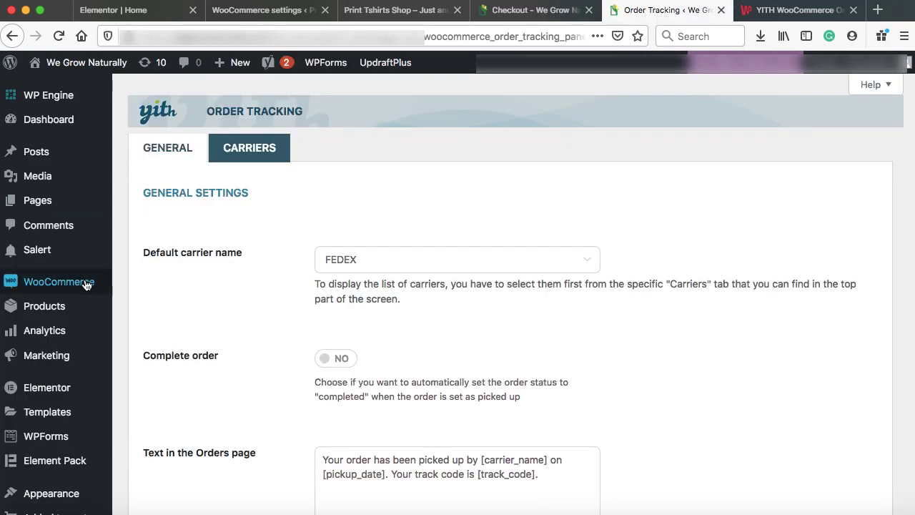
pyautogui.moveTo(90, 284)
pyautogui.click(126, 303)
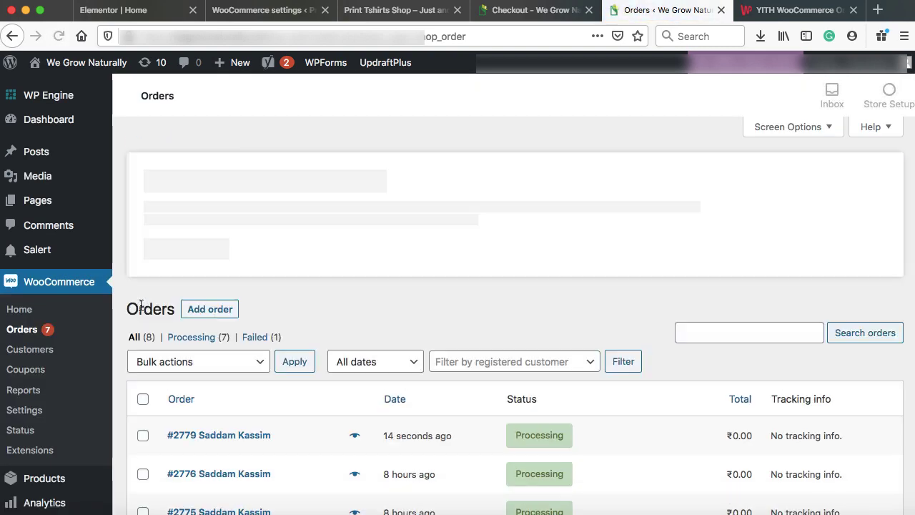
pyautogui.scroll(-3, 402, 219)
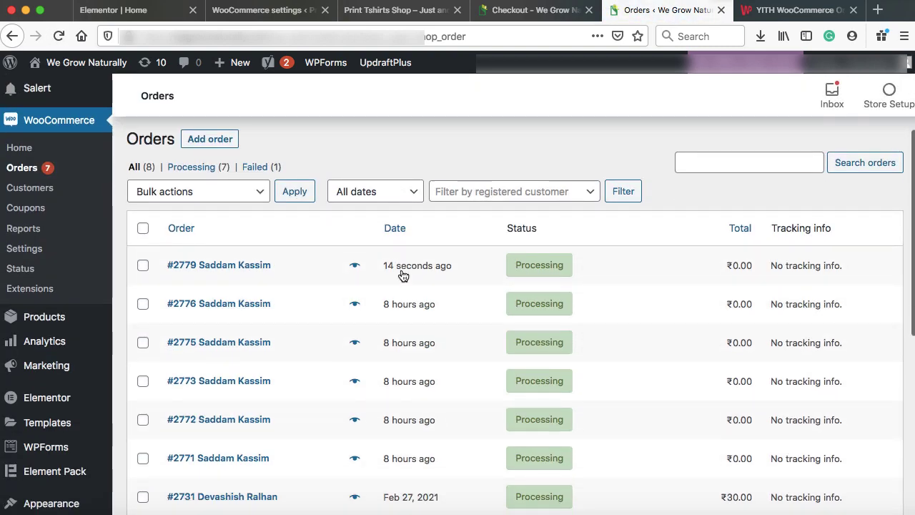
pyautogui.click(306, 269)
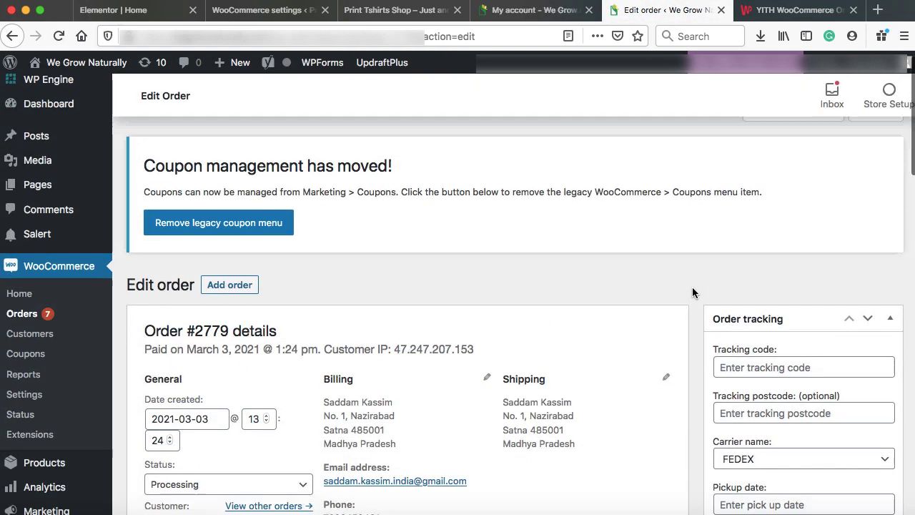
# - Fill in the order's tracking with code 7890 and pickup date 2021-03-05, mark it as picked up, and update the order
pyautogui.scroll(-3, 693, 287)
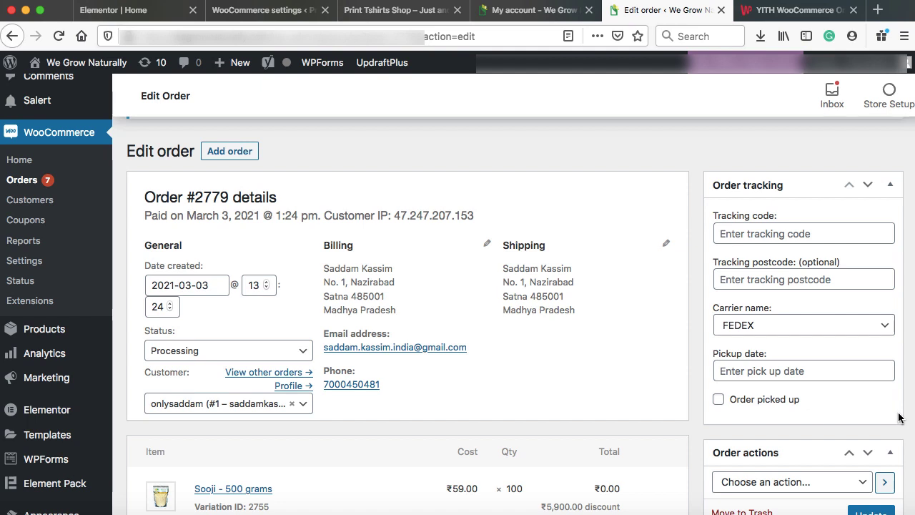
pyautogui.click(751, 234)
pyautogui.write('7890')
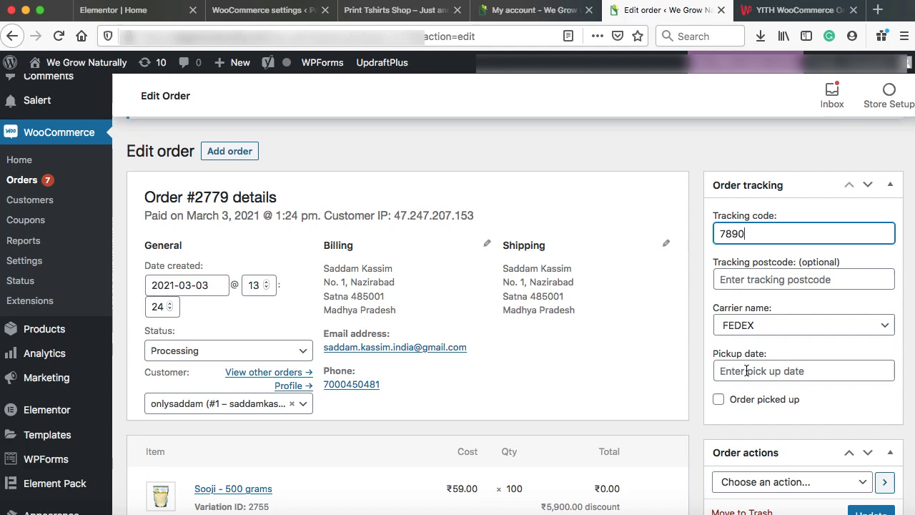
pyautogui.click(747, 370)
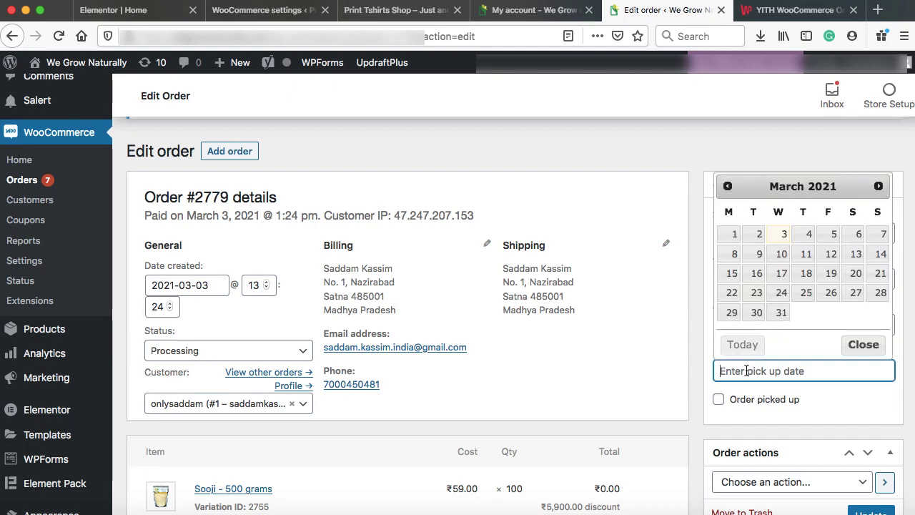
pyautogui.click(829, 235)
pyautogui.click(718, 400)
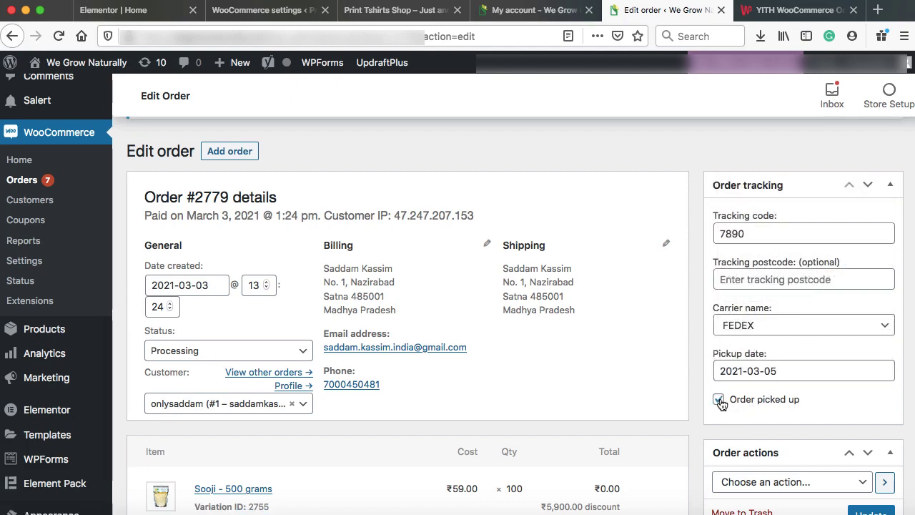
pyautogui.scroll(-1, 849, 400)
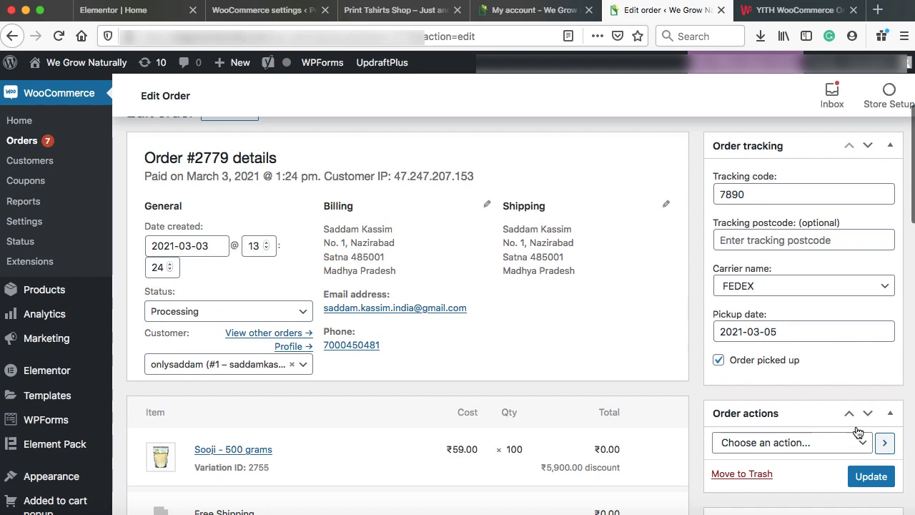
pyautogui.click(871, 477)
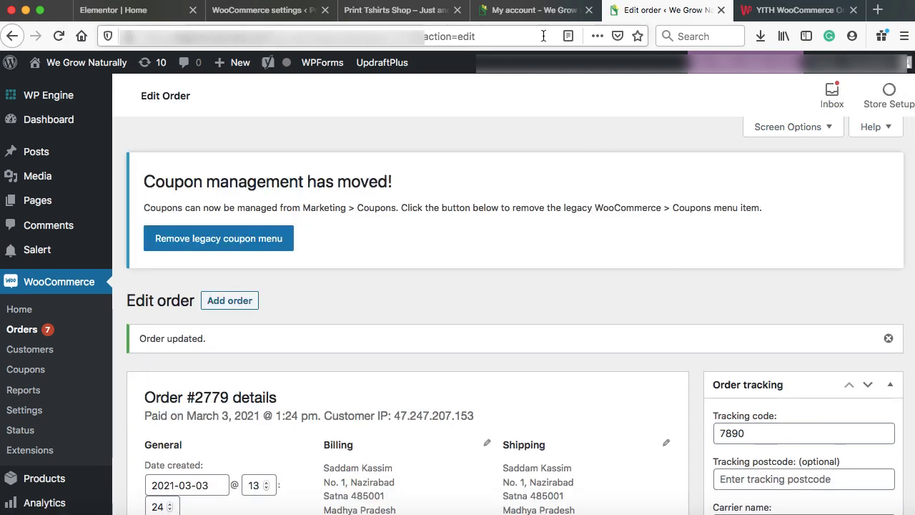
# - Examine the newest order's tracking details in the customer's storefront account and check the tracking number in the FedEx live tracking address
pyautogui.click(534, 10)
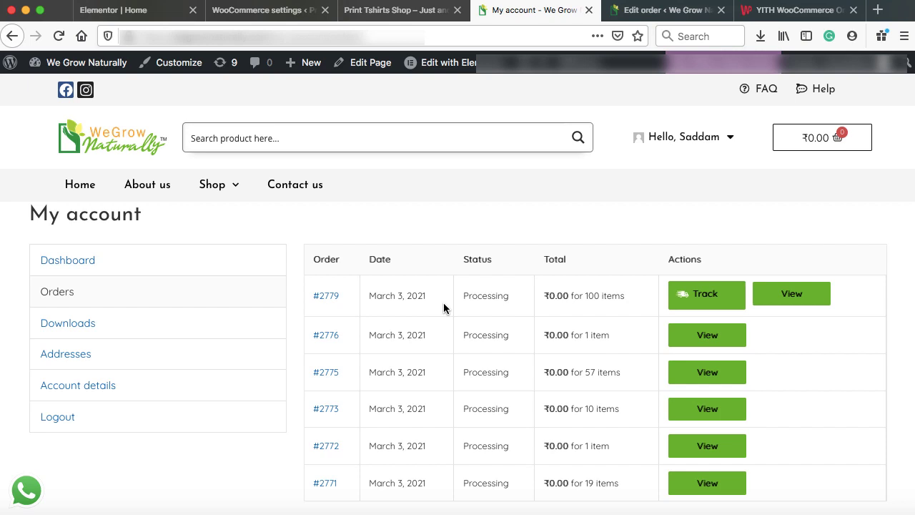
pyautogui.moveTo(697, 308)
pyautogui.click(791, 297)
pyautogui.scroll(-1, 735, 300)
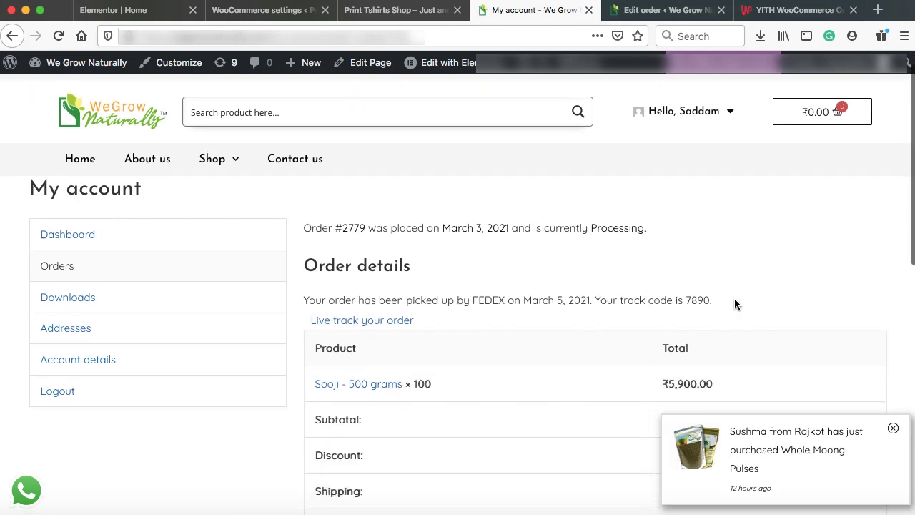
pyautogui.scroll(-2, 734, 304)
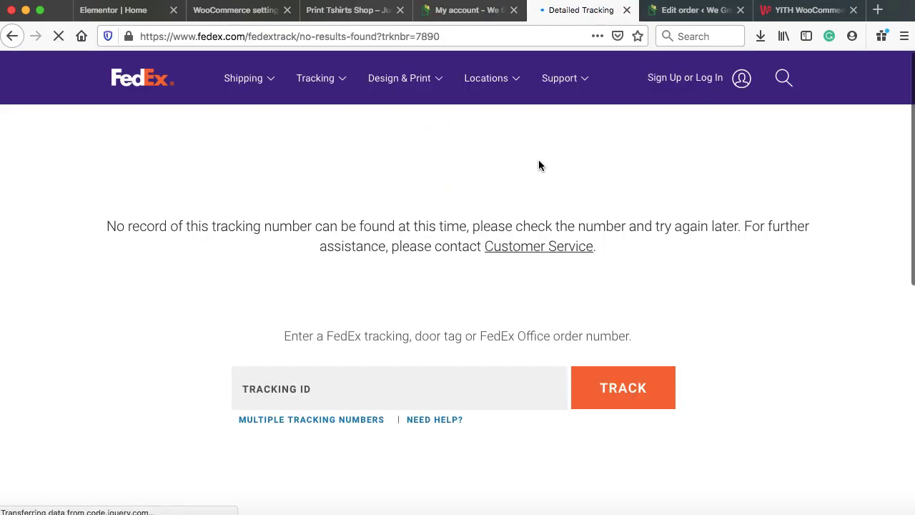
pyautogui.moveTo(415, 37); pyautogui.dragTo(441, 37)
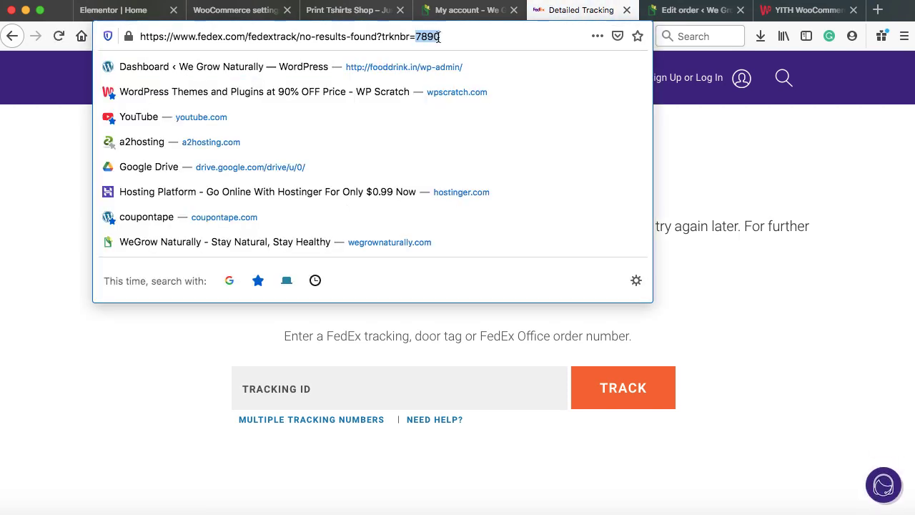
pyautogui.click(679, 119)
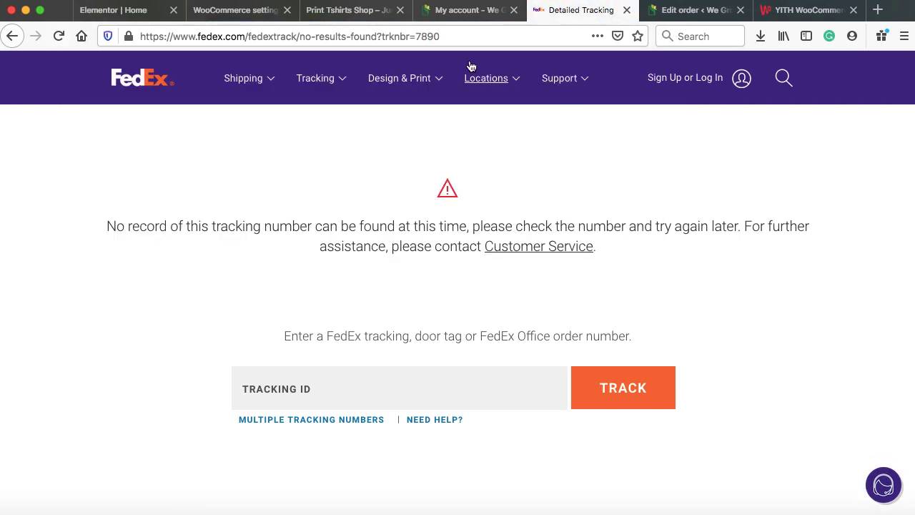